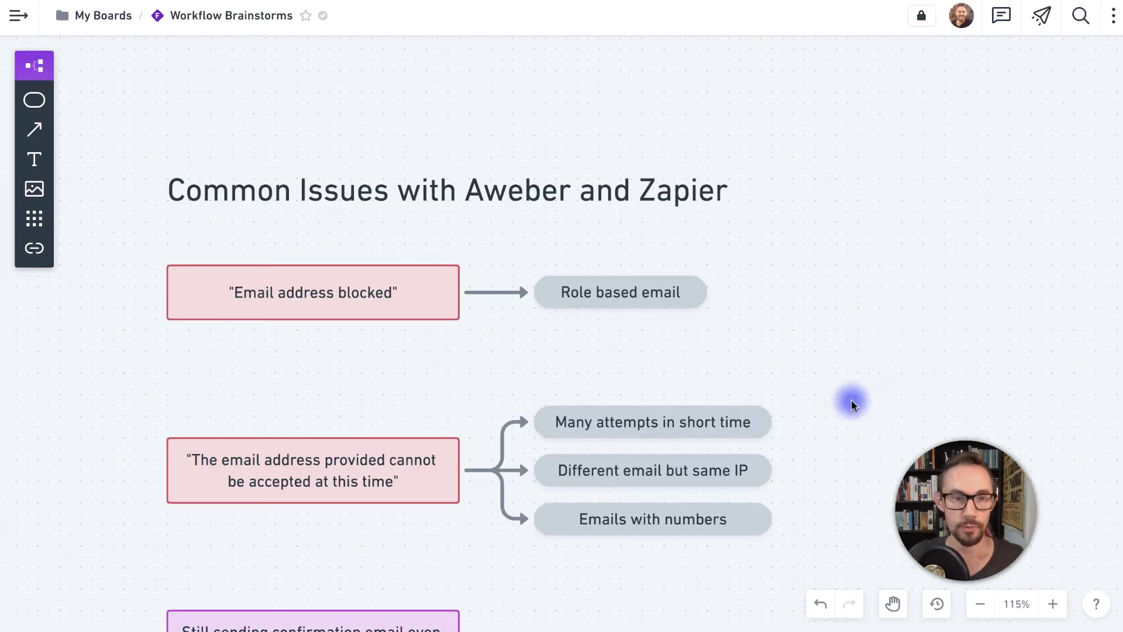
- Scroll the Workflow Brainstorms board so all three issue boxes are visible
scroll(851, 402, "down", 1)
scroll(852, 404, "down", 1)
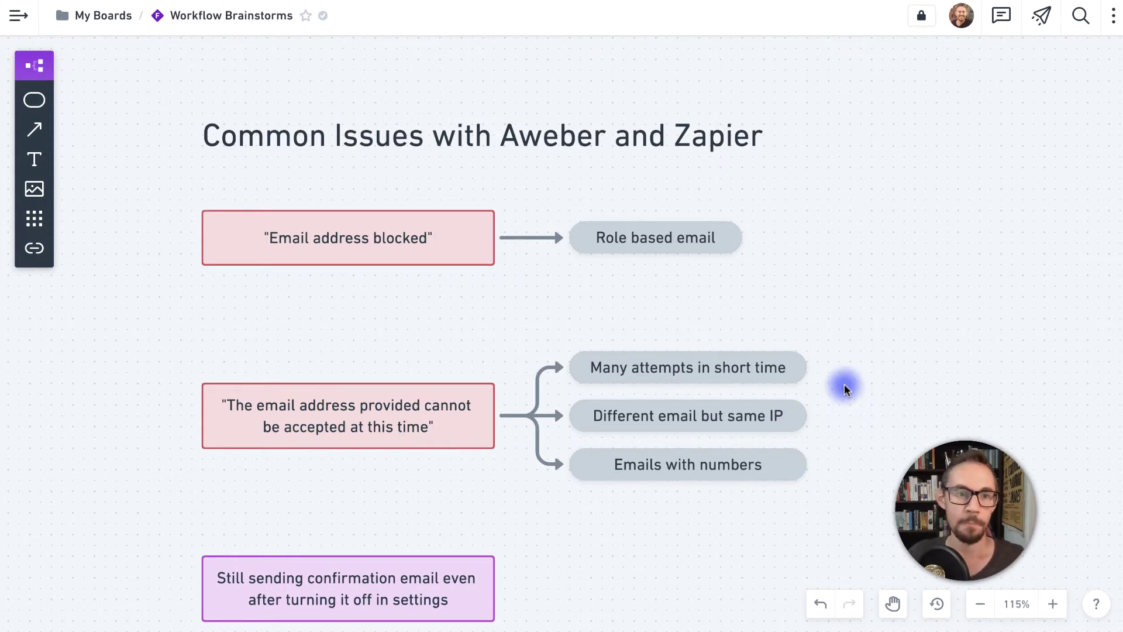
scroll(848, 397, "down", 2)
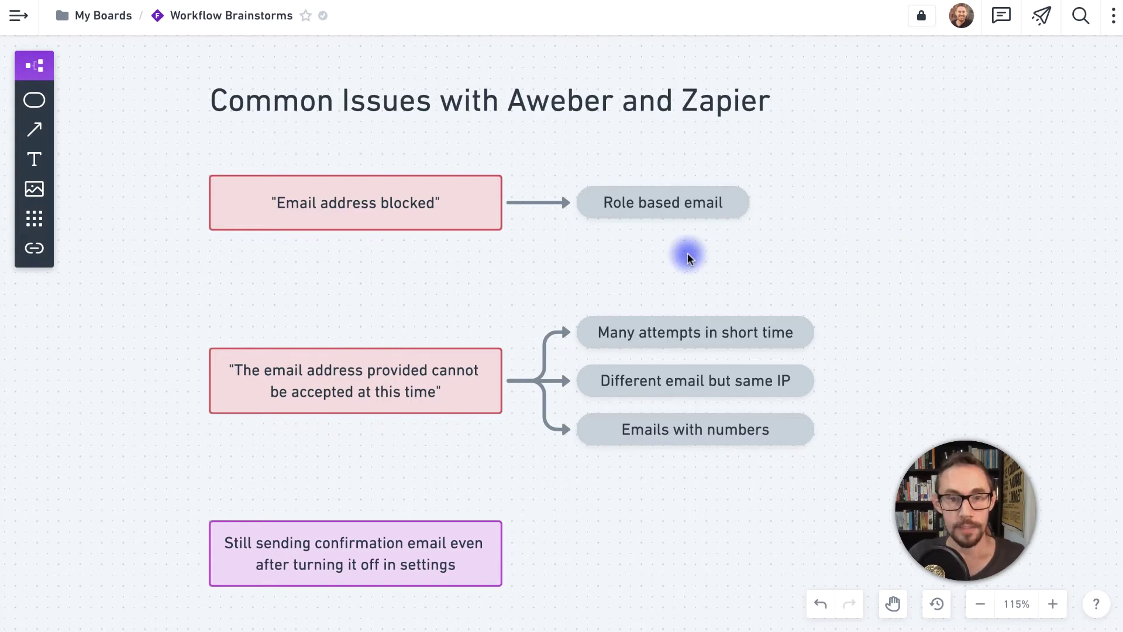
scroll(684, 253, "left", 2)
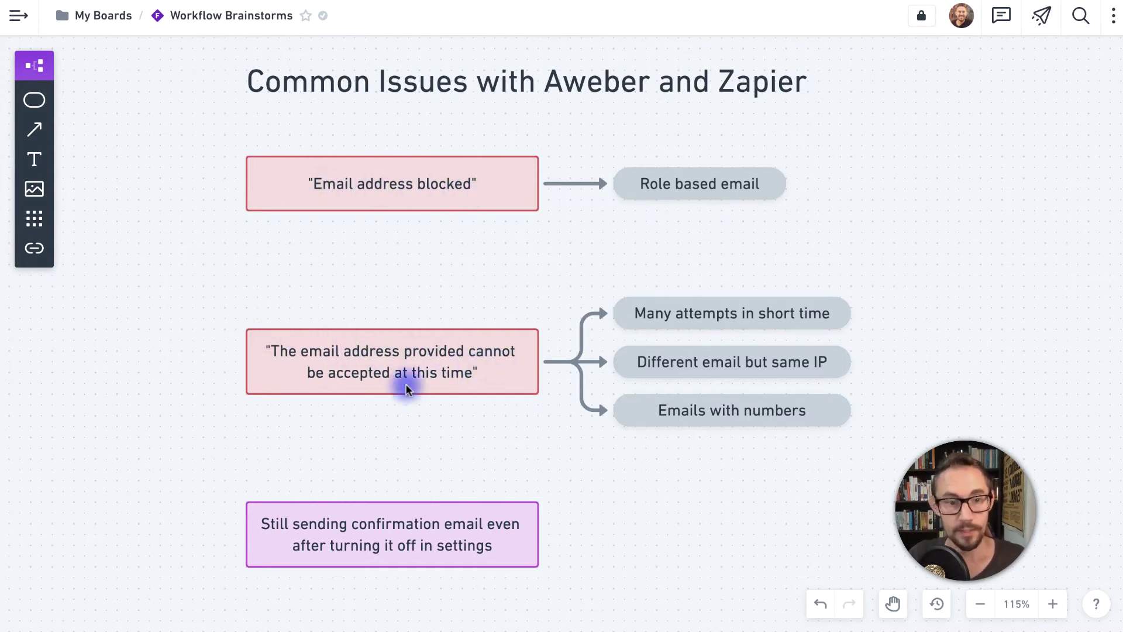
scroll(324, 389, "down", 1)
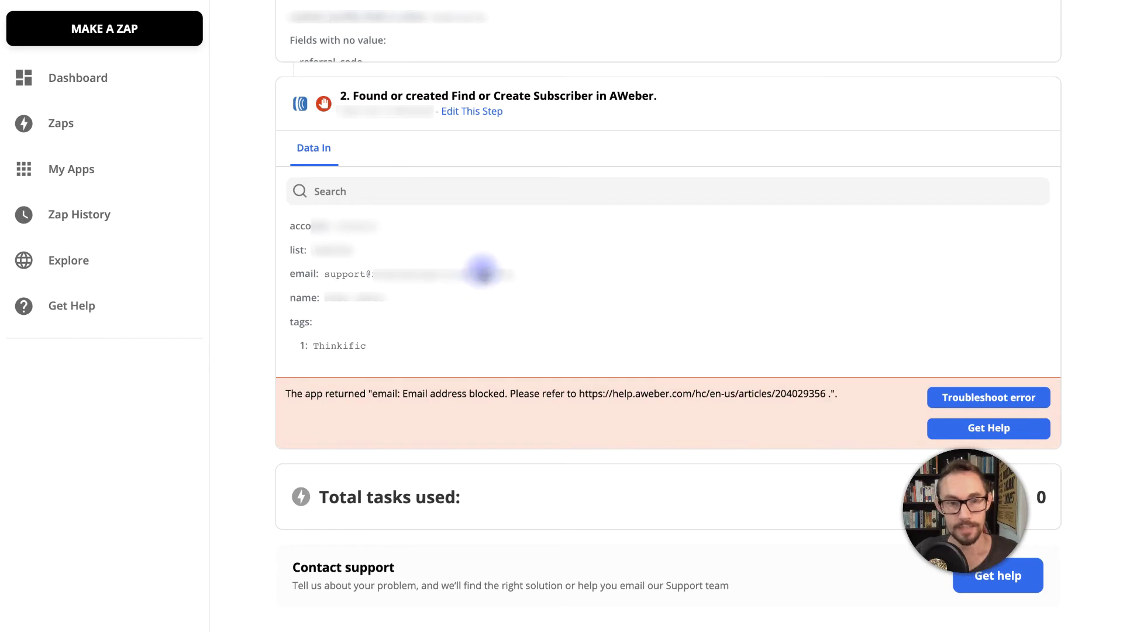
- On the failed step 2, highlight the support@ email prefix and the AWeber help article link
scroll(564, 253, "up", 7)
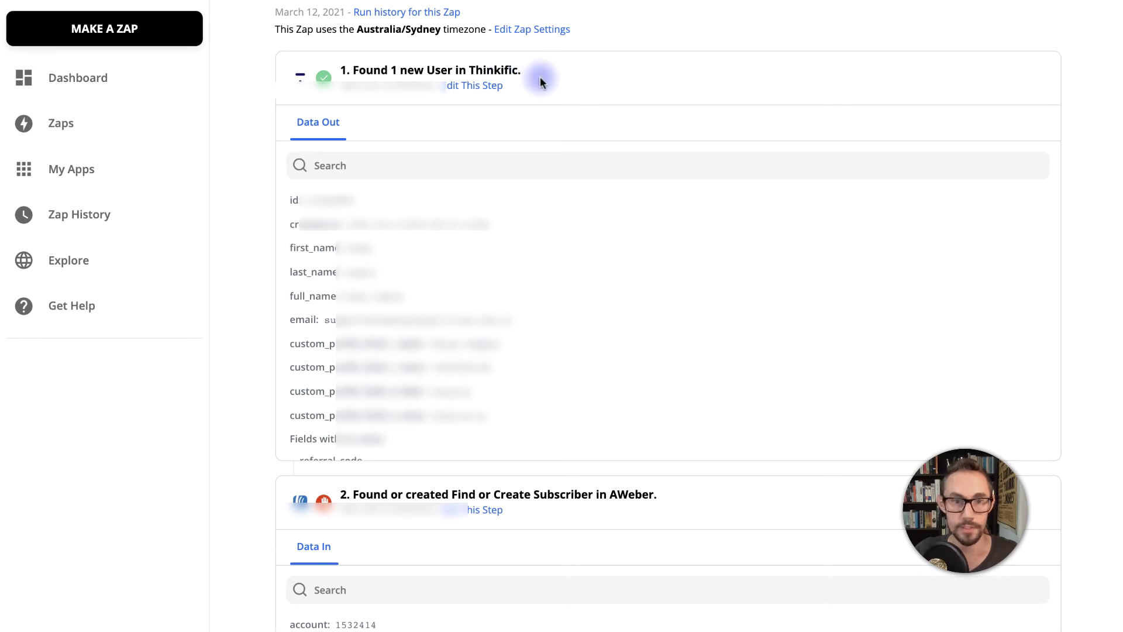
scroll(578, 124, "down", 6)
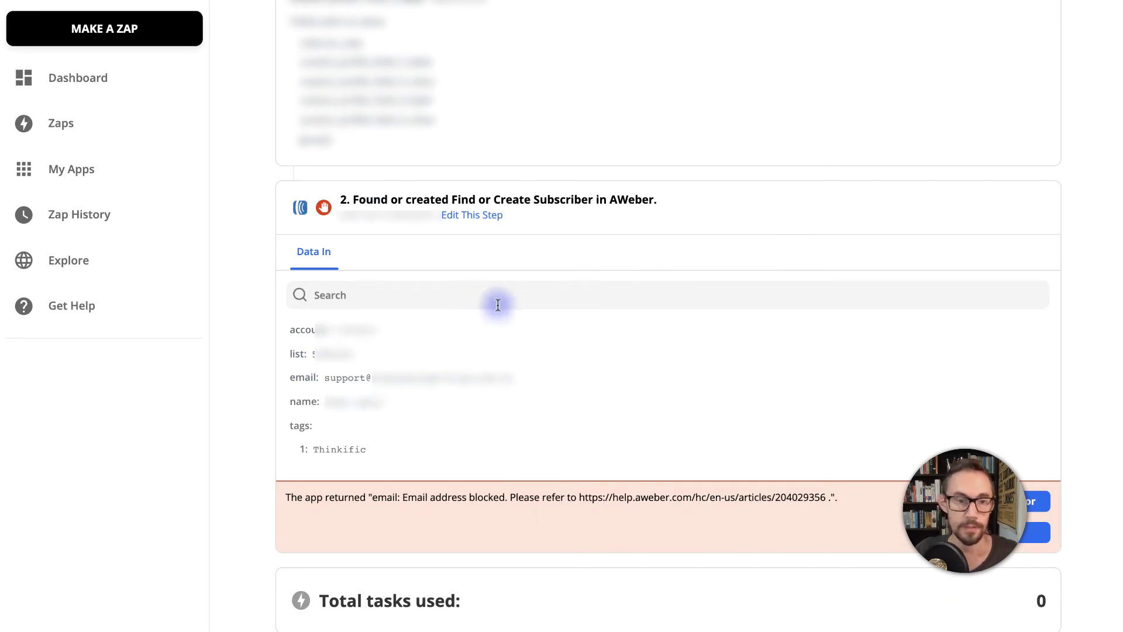
left_click_drag(326, 380, 371, 379)
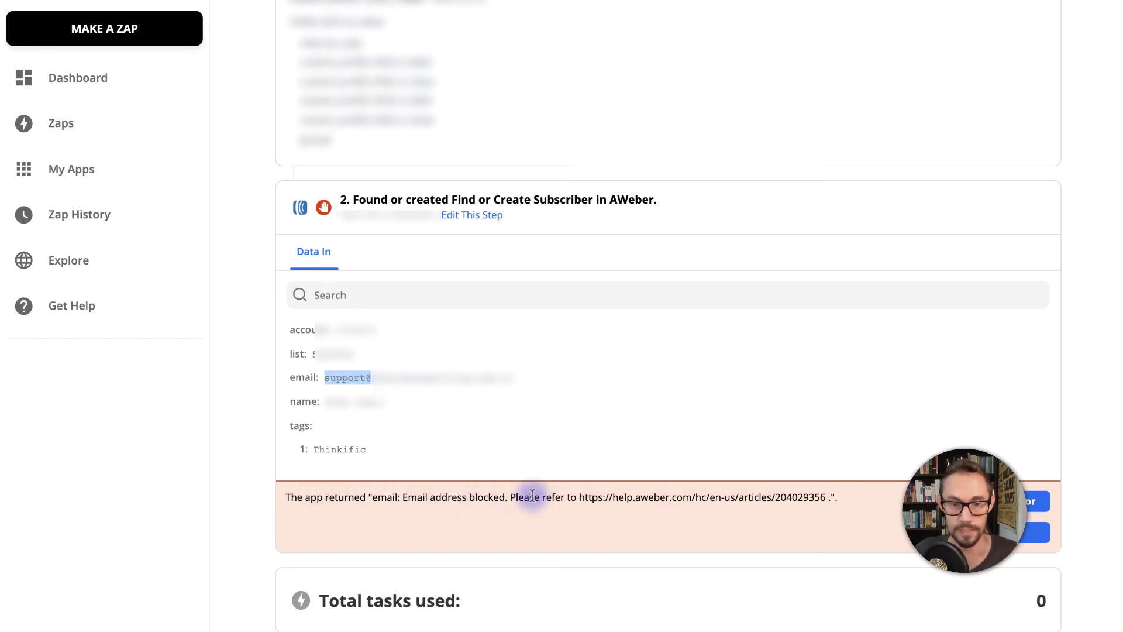
left_click(580, 497)
left_click_drag(580, 498, 827, 498)
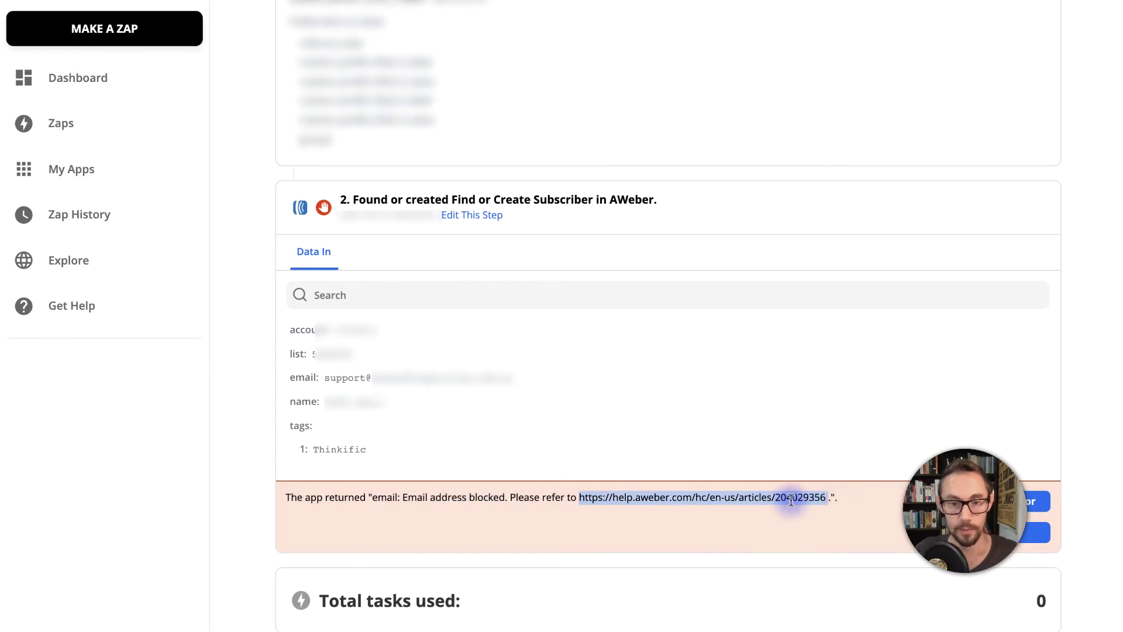
- Highlight the blocking reasons in 'Why is my email address blocked?', then the role-based address reason
left_click(518, 498)
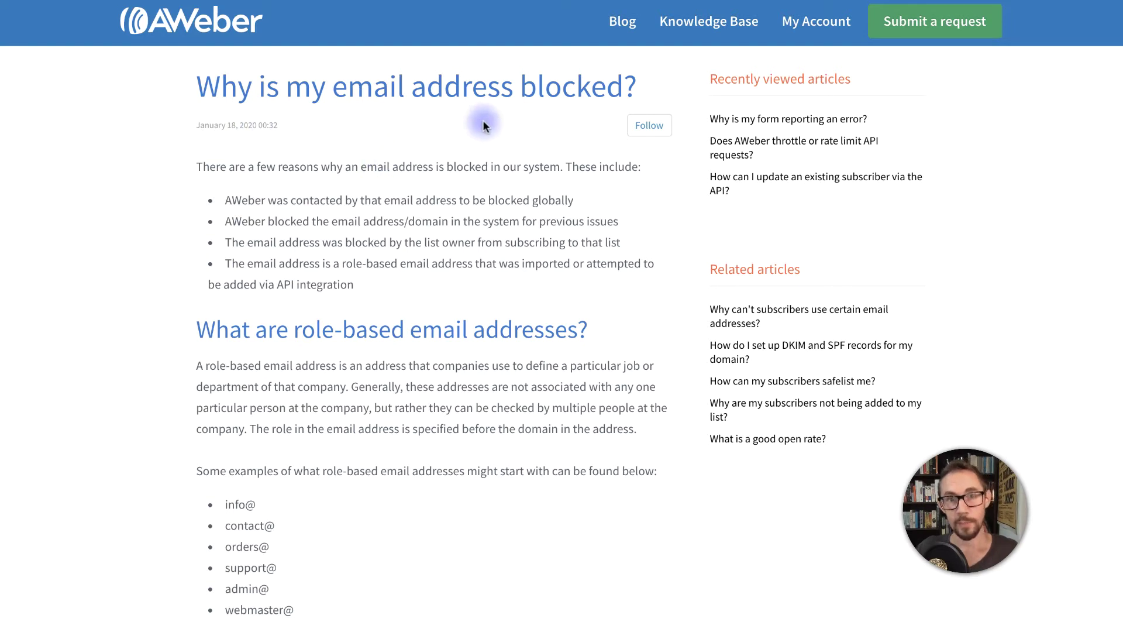
left_click_drag(224, 200, 541, 283)
left_click(422, 153)
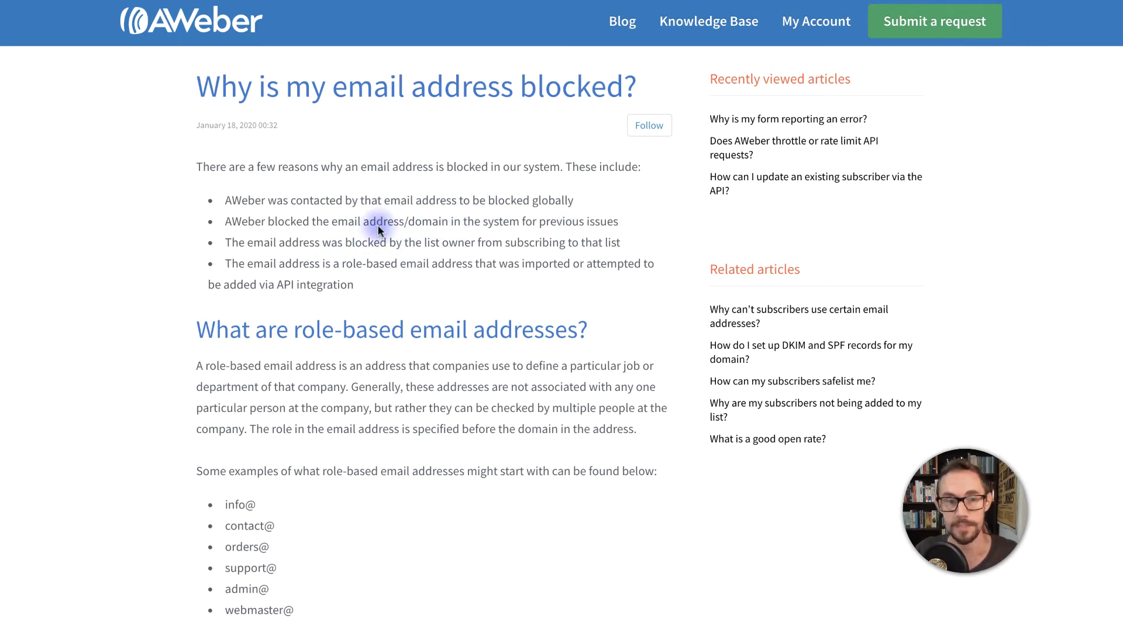
left_click_drag(227, 264, 377, 288)
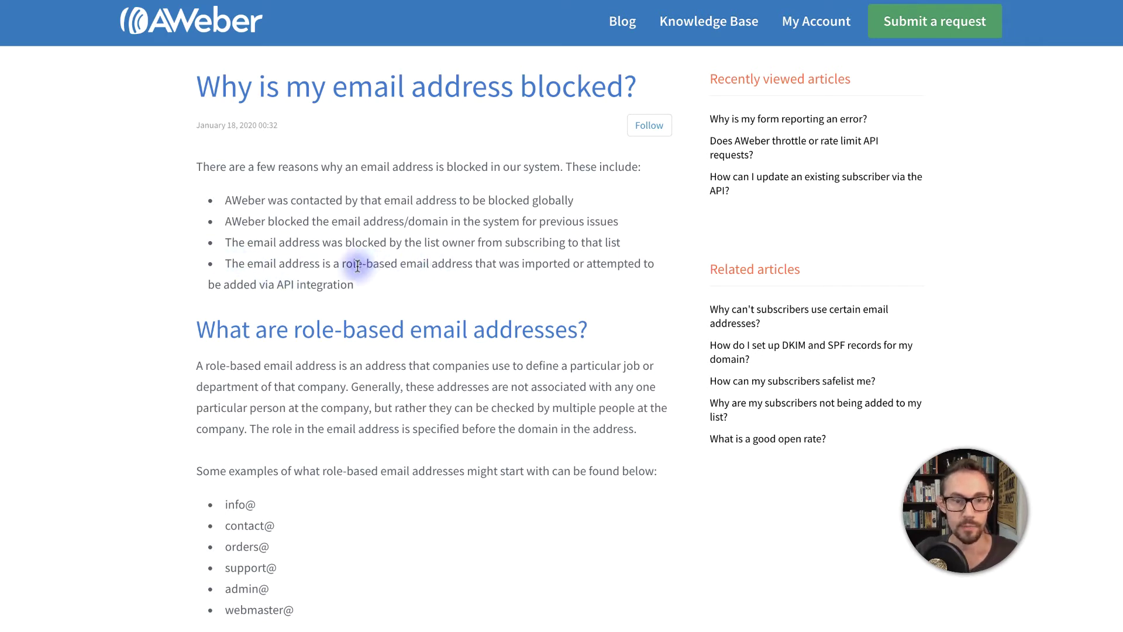
- Highlight the article's role-based example addresses, then scroll further down the article
scroll(440, 275, "down", 2)
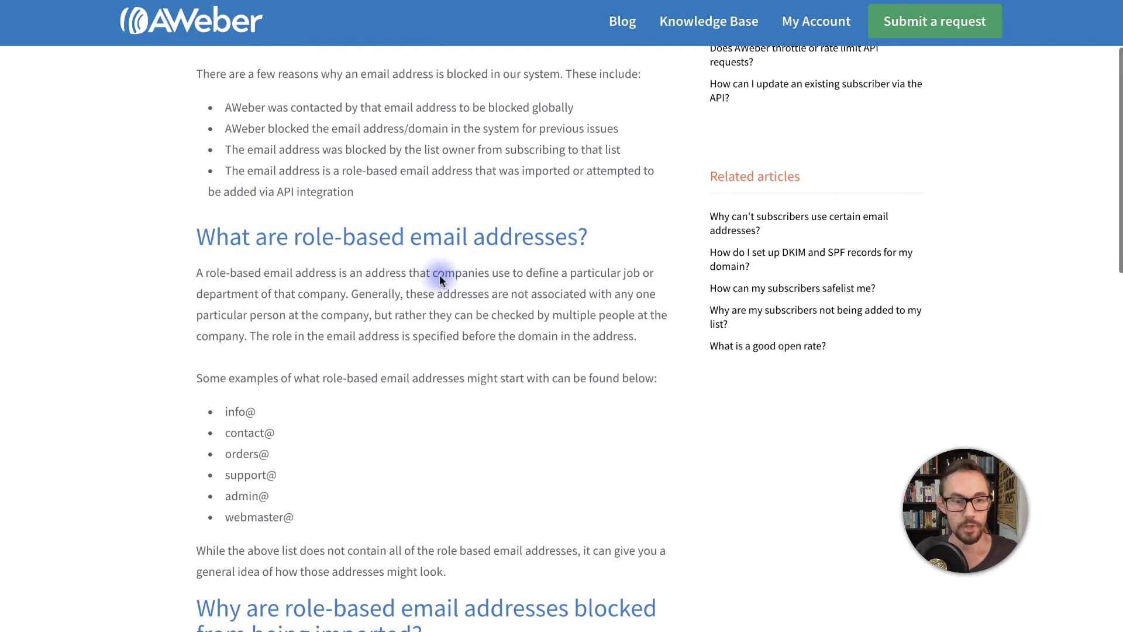
scroll(356, 381, "down", 1)
left_click_drag(228, 364, 326, 459)
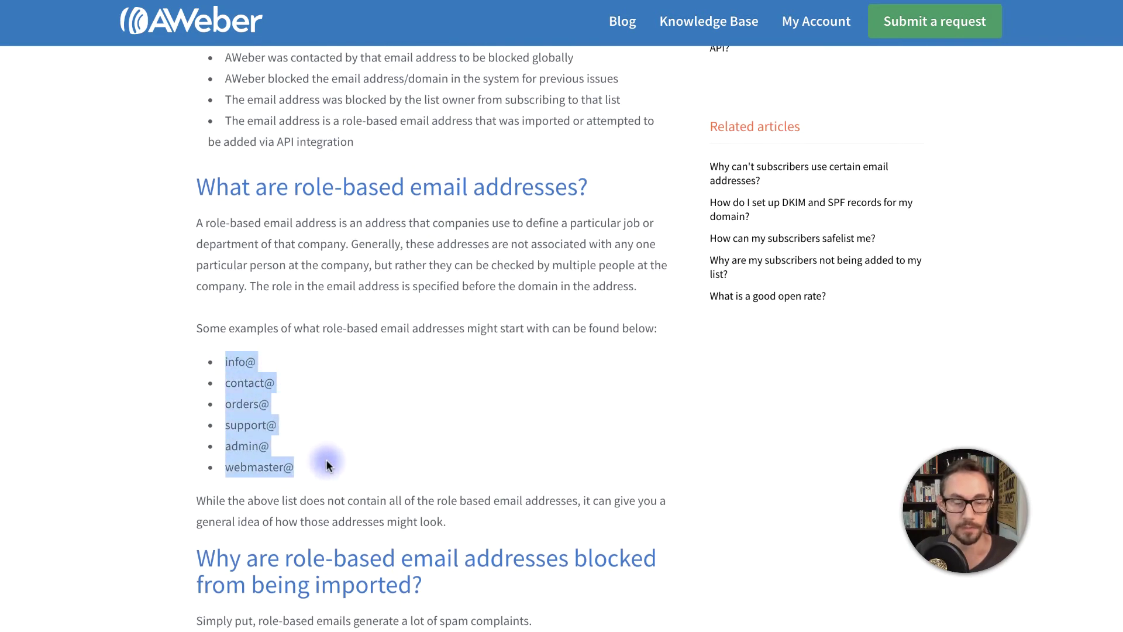
scroll(325, 458, "down", 3)
left_click(325, 458)
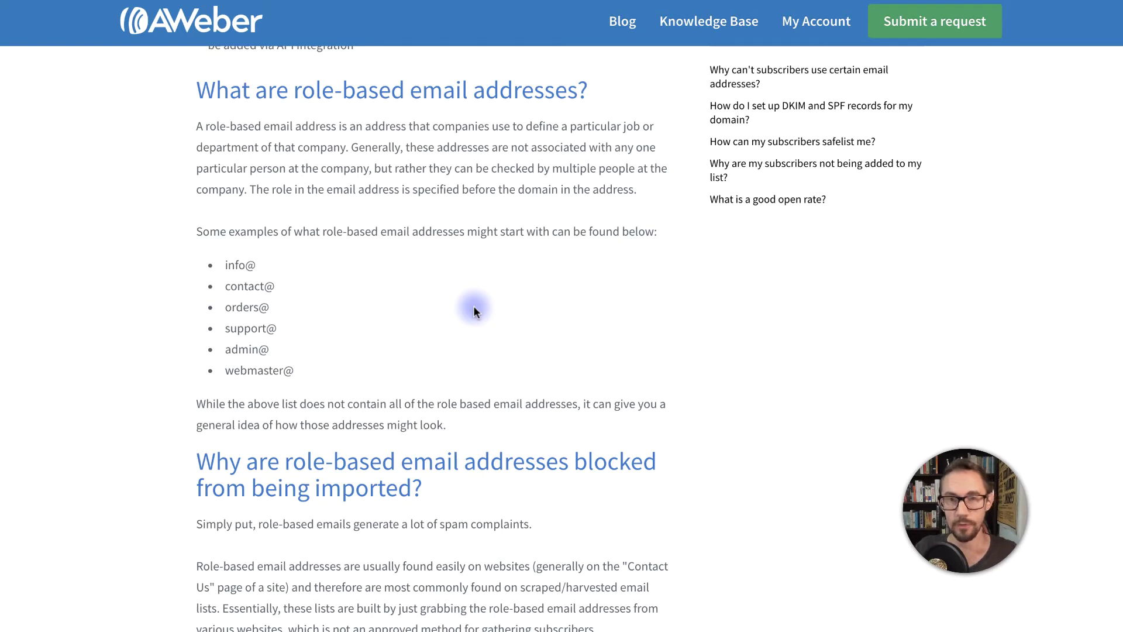
scroll(473, 306, "down", 1)
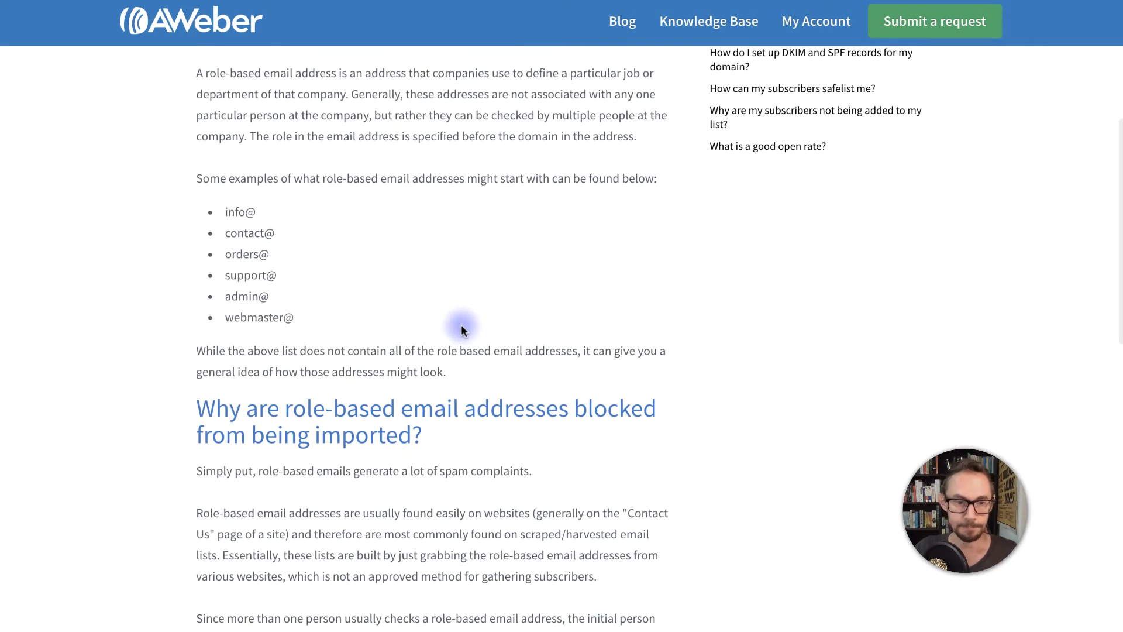
scroll(461, 324, "down", 3)
scroll(461, 325, "down", 2)
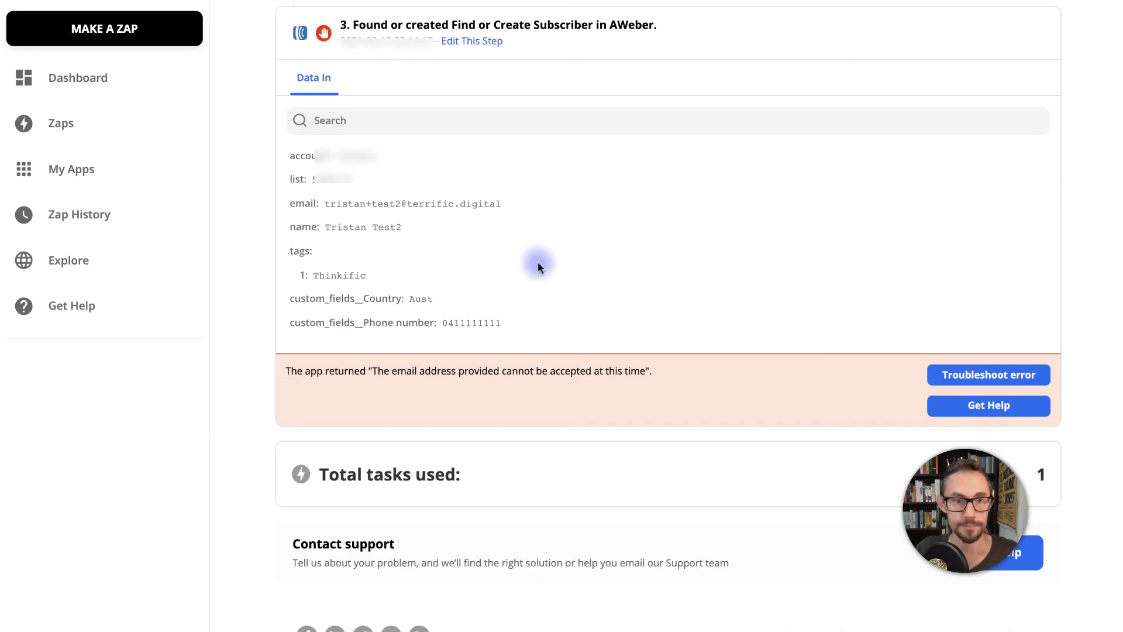
scroll(538, 261, "up", 1)
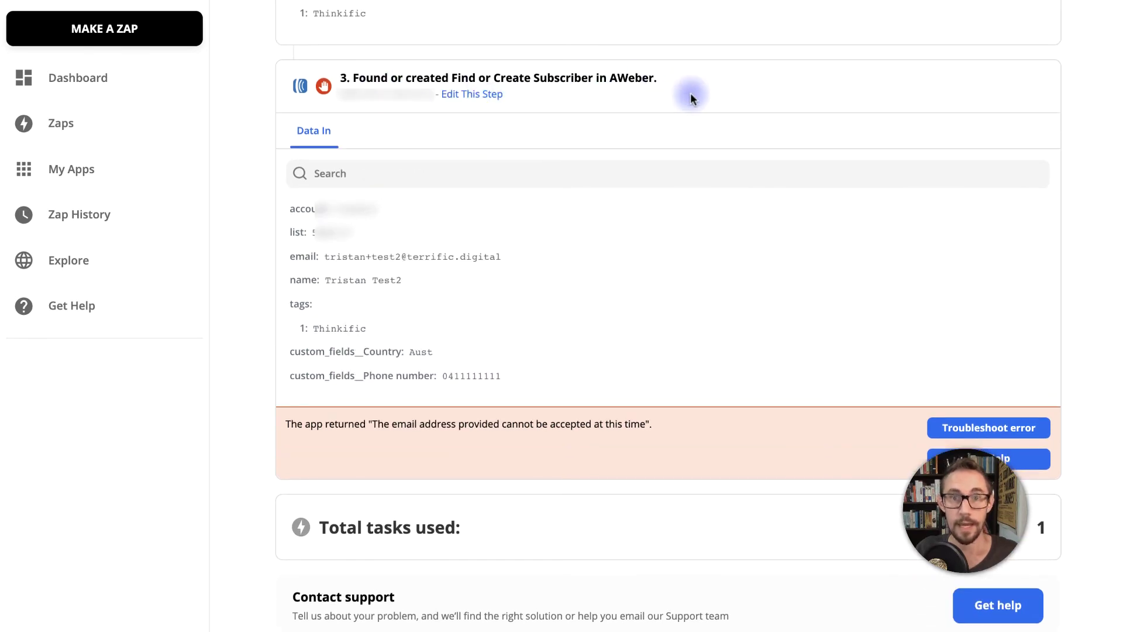
left_click_drag(284, 423, 652, 422)
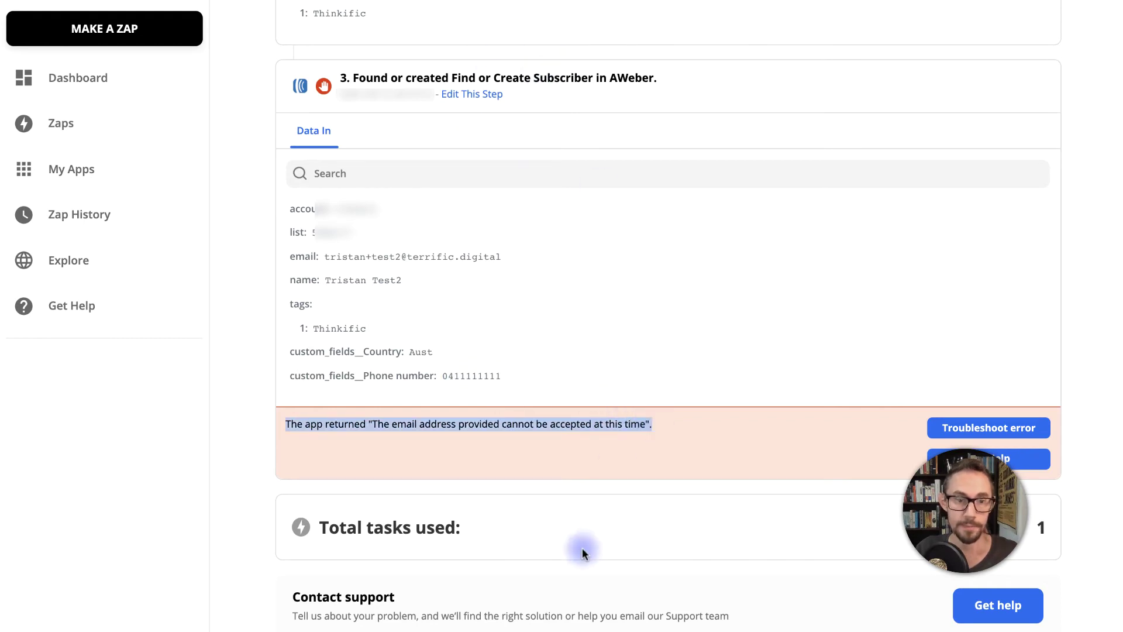
left_click(299, 421)
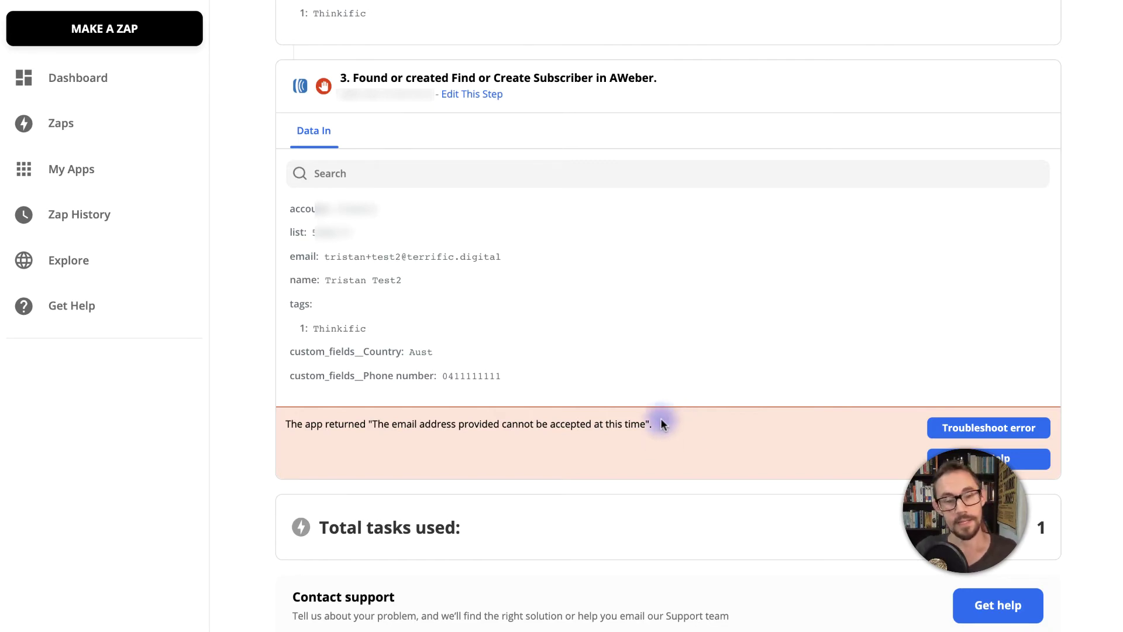
left_click_drag(659, 422, 632, 423)
left_click(633, 421)
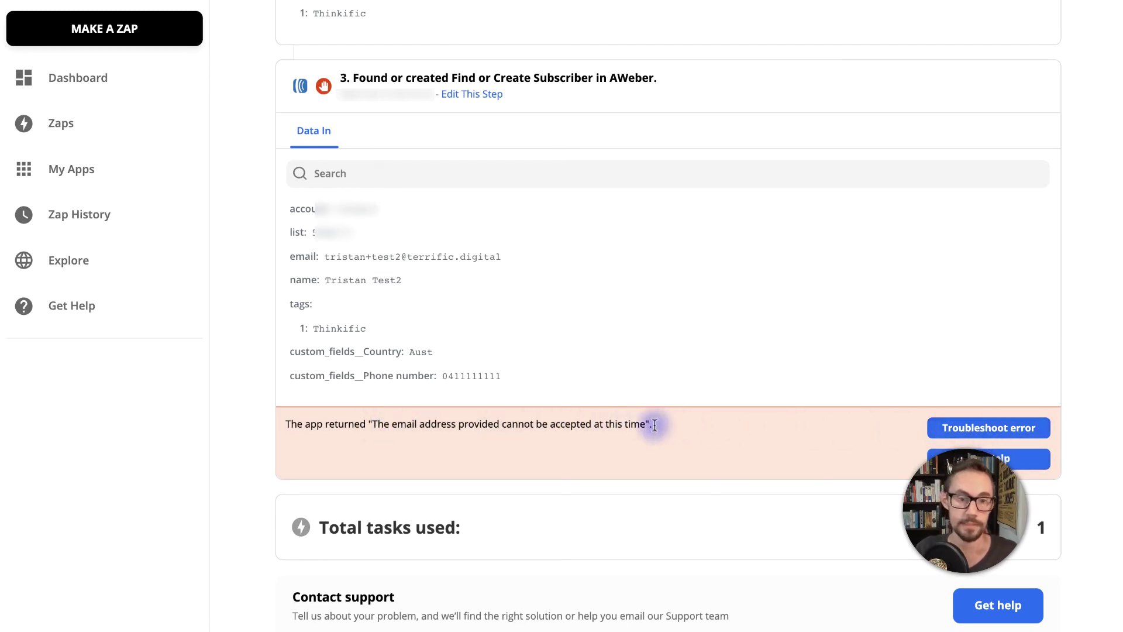
left_click_drag(366, 422, 689, 427)
left_click(689, 427)
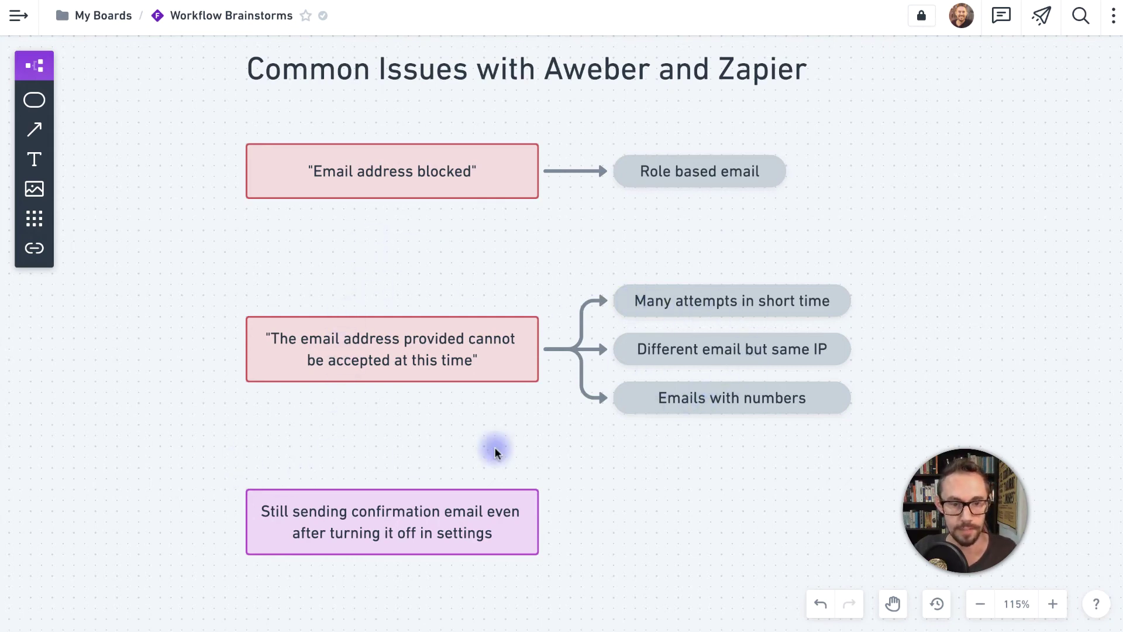
- Scroll the Whimsical board to review the three Aweber and Zapier issues and their causes
scroll(515, 446, "down", 1)
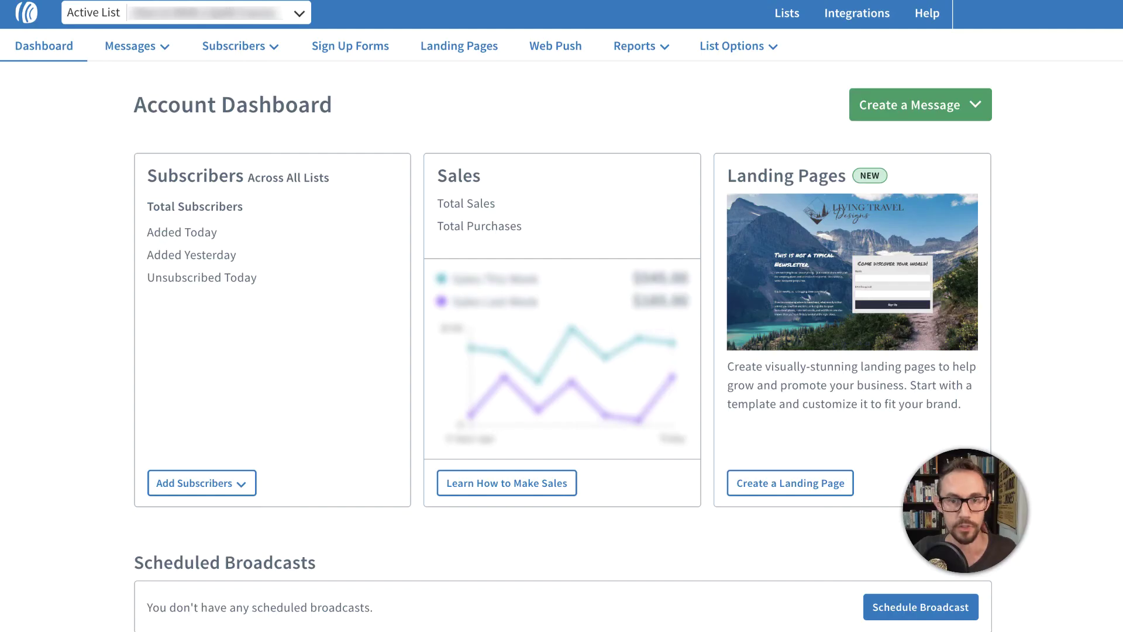
- Go to List Options > List Settings and show the Confirmation Message settings
mouse_move(774, 47)
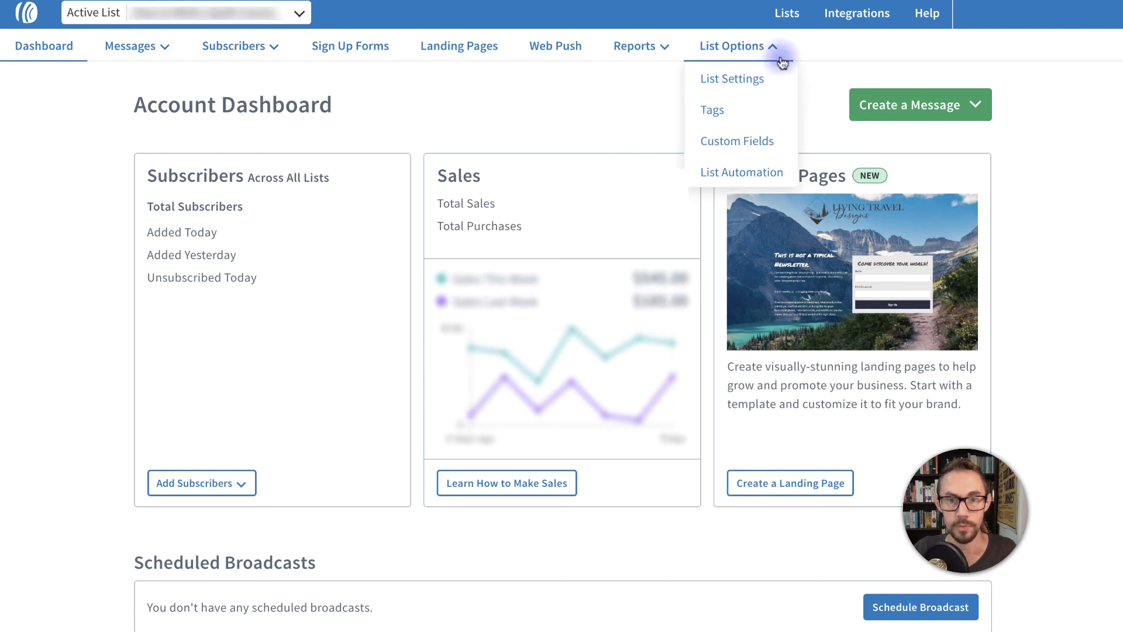
left_click(738, 86)
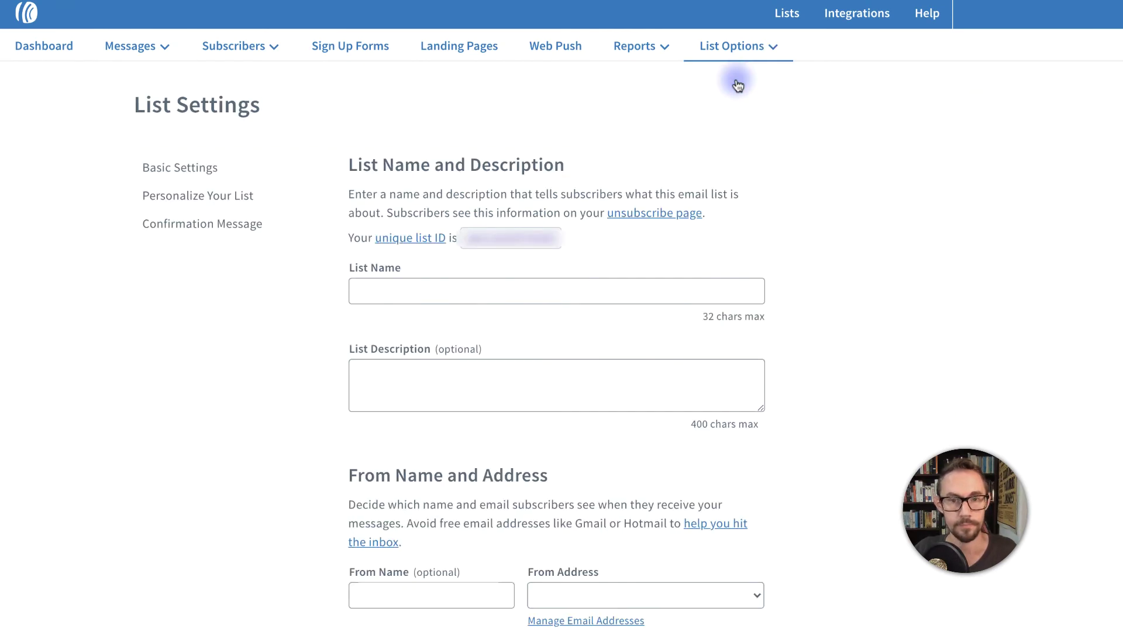
left_click(196, 224)
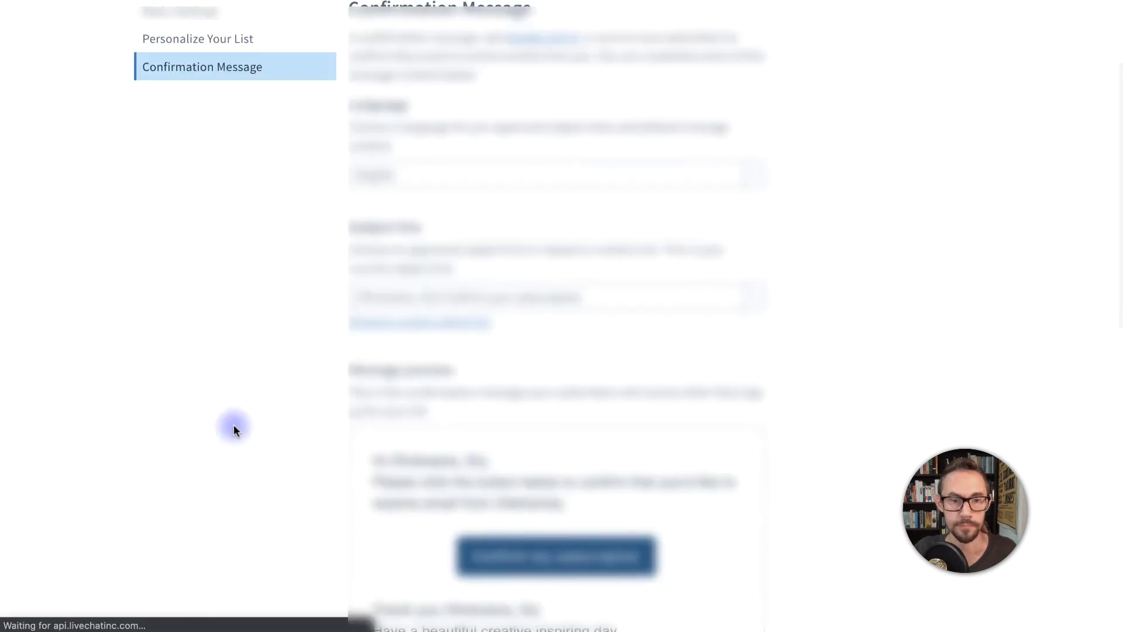
scroll(233, 423, "down", 1)
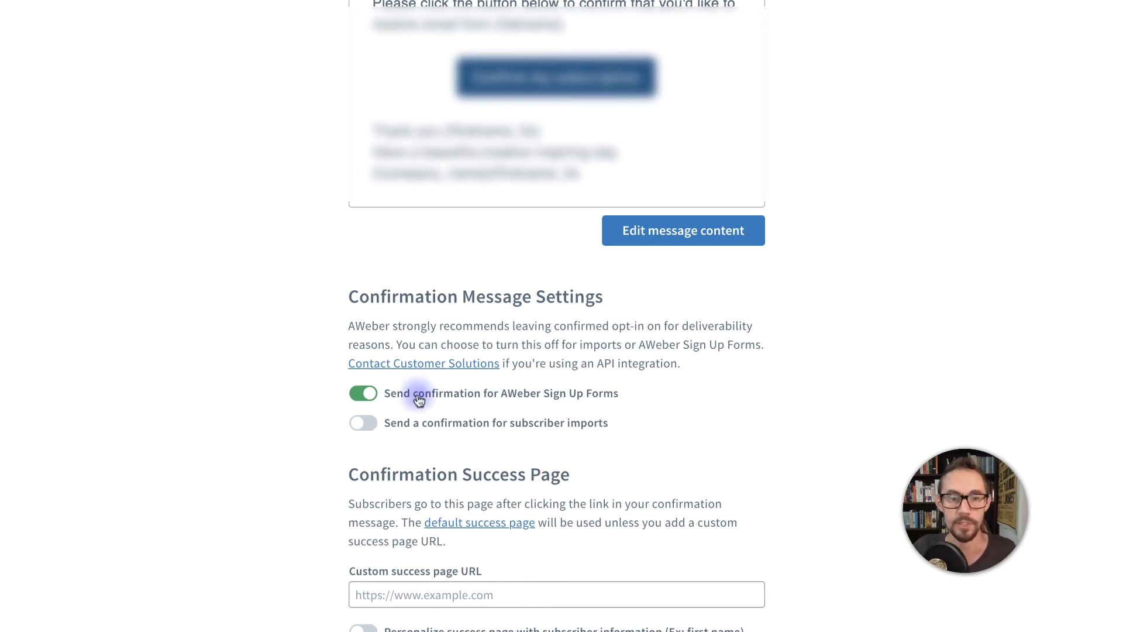
- Switch off 'Send confirmation for AWeber Sign Up Forms' and confirm with Yes
left_click(370, 395)
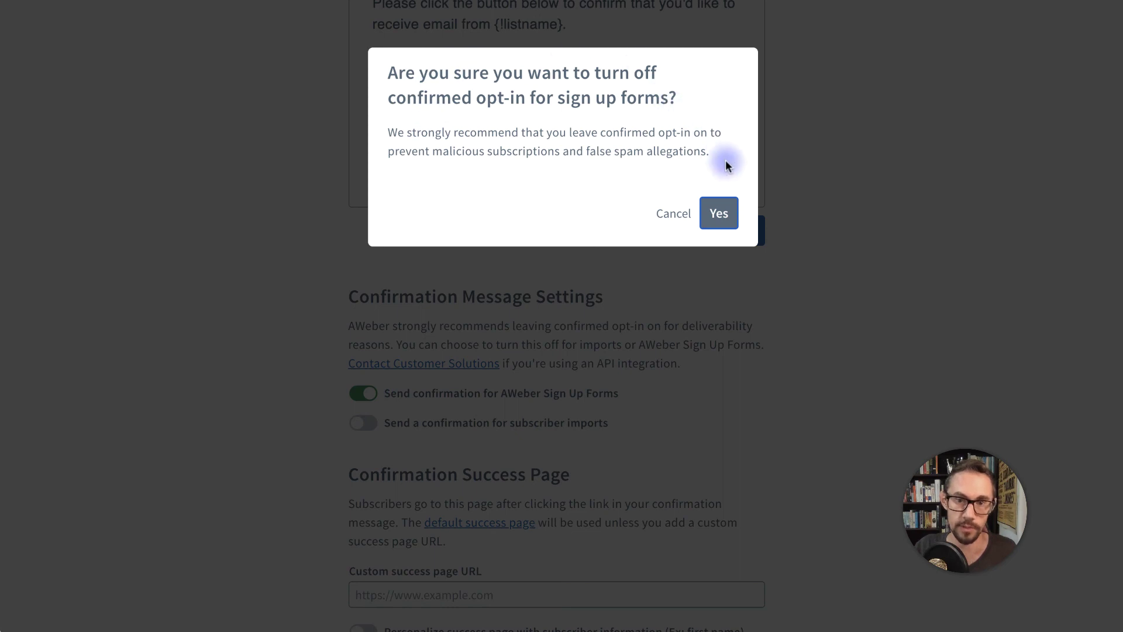
left_click(728, 208)
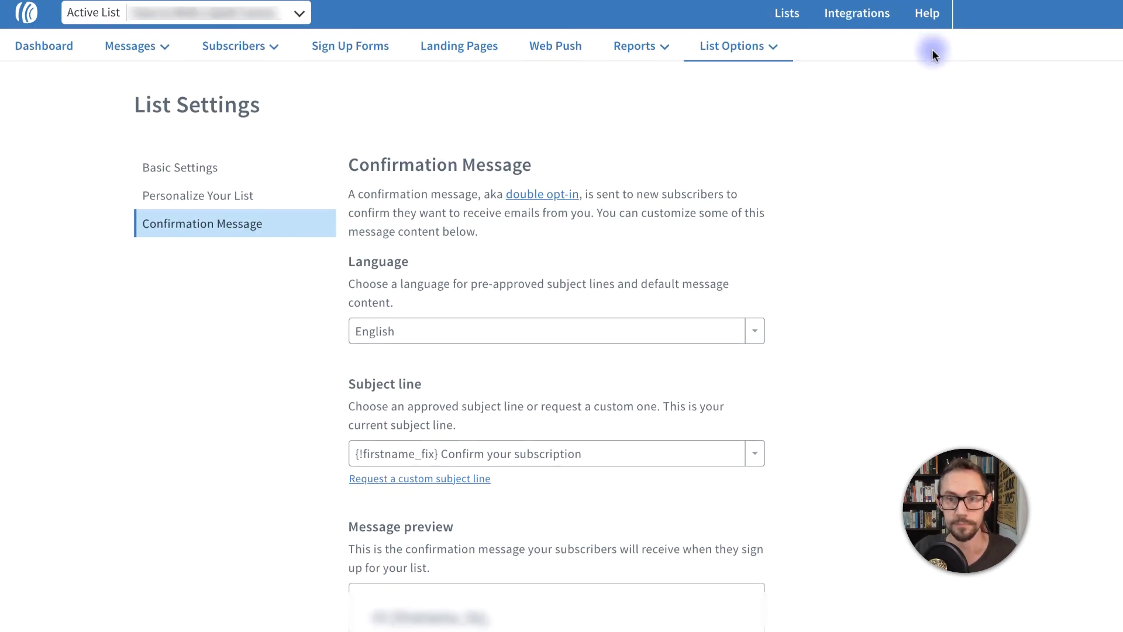
- Go to AWeber Help and reveal the 24/7 chat and live phone support panel
left_click(931, 22)
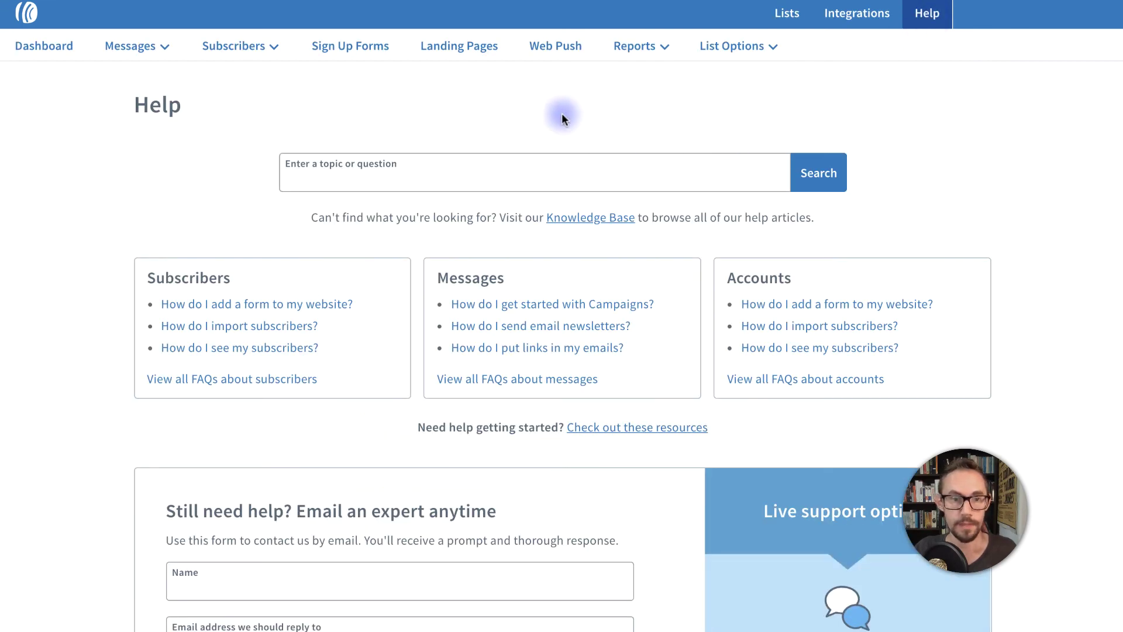
scroll(527, 395, "down", 5)
scroll(866, 467, "down", 2)
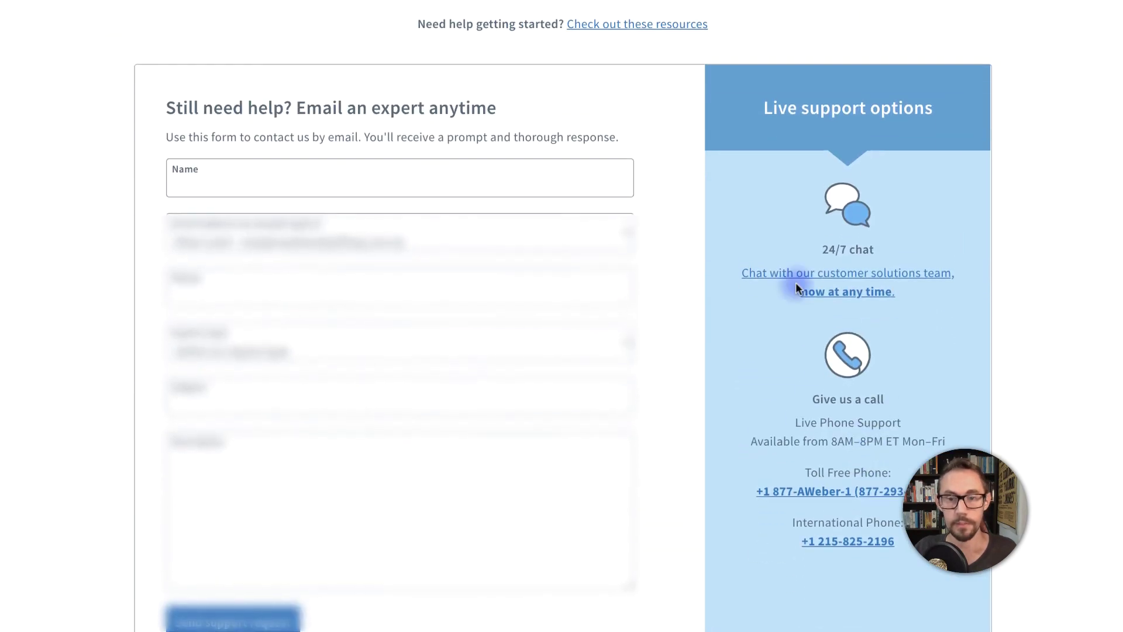